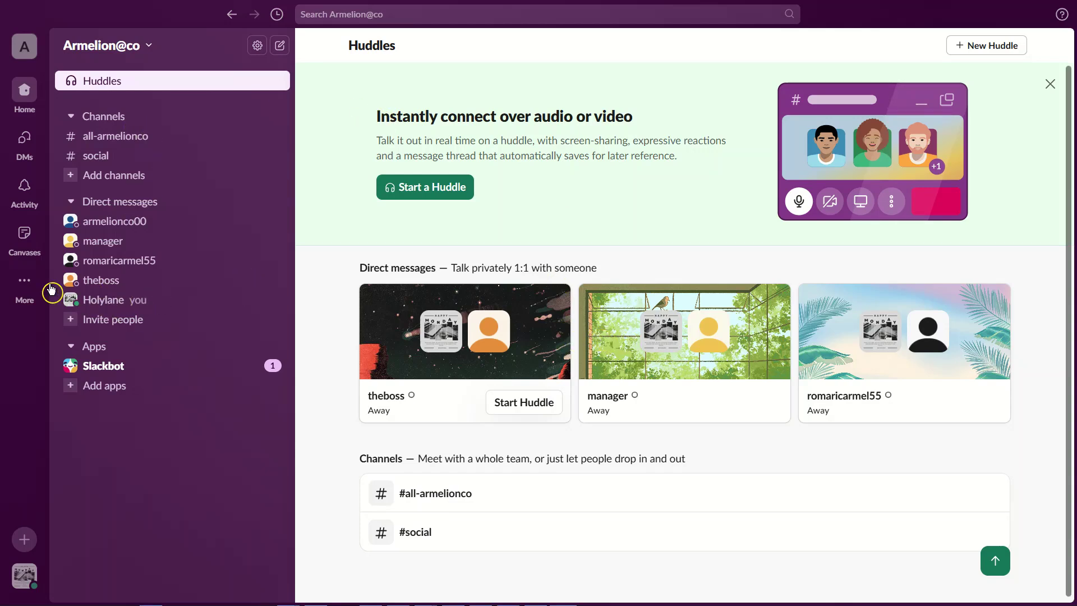
Step: Navigate via More and People to the workspace's User groups list
{"action": "left_click", "coordinate": [26, 283]}
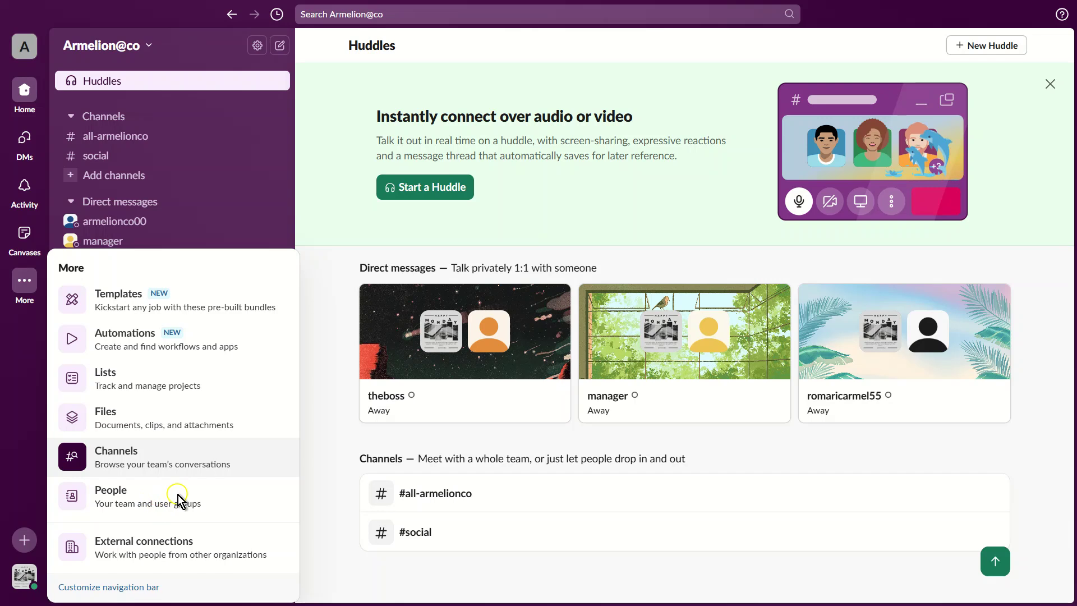
{"action": "left_click", "coordinate": [160, 503]}
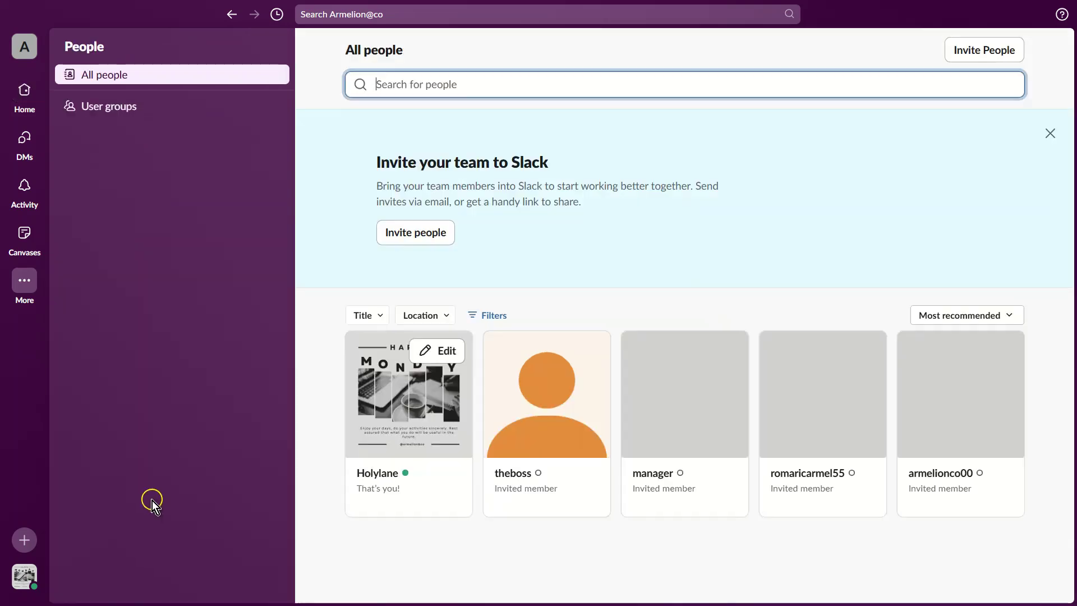
{"action": "left_click", "coordinate": [108, 109]}
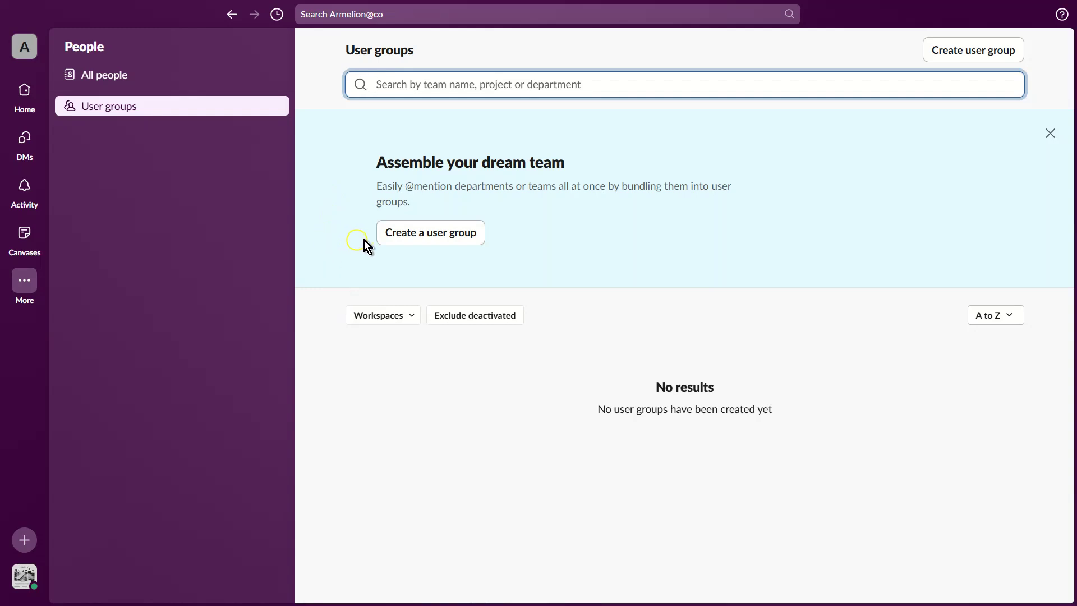
Step: Start a new user group named 'armel ro' and move to its handle field for 'thr'
{"action": "left_click", "coordinate": [408, 234]}
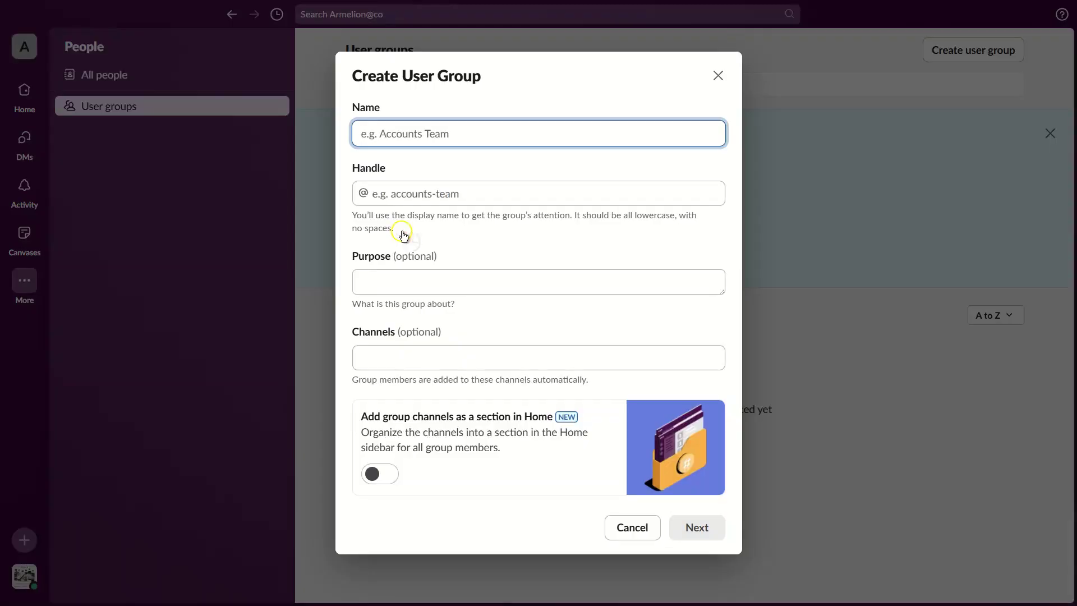
{"action": "type", "text": "armel ro"}
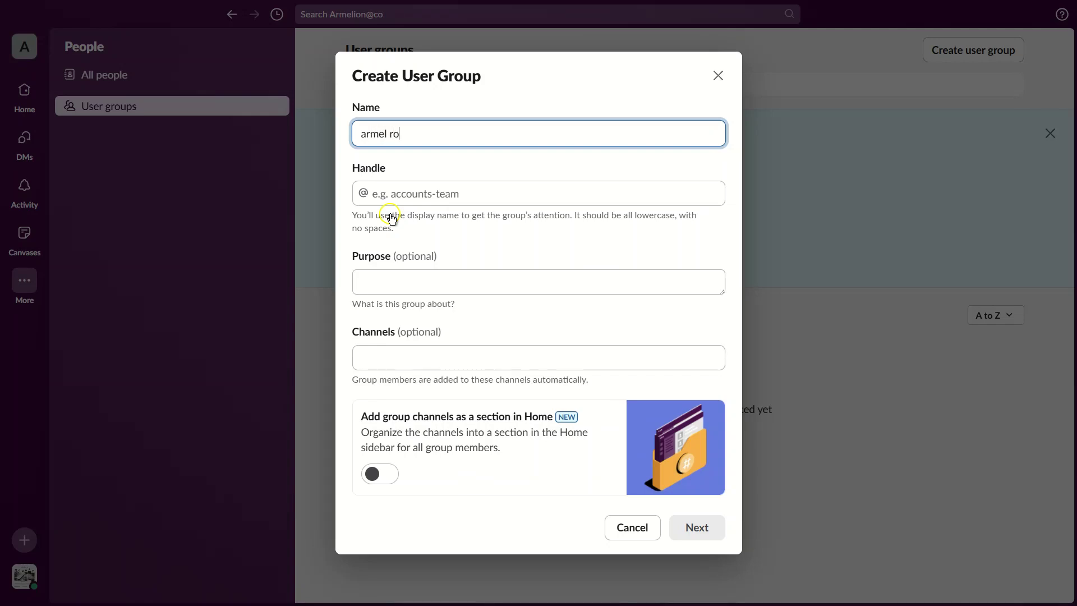
{"action": "left_click", "coordinate": [447, 193]}
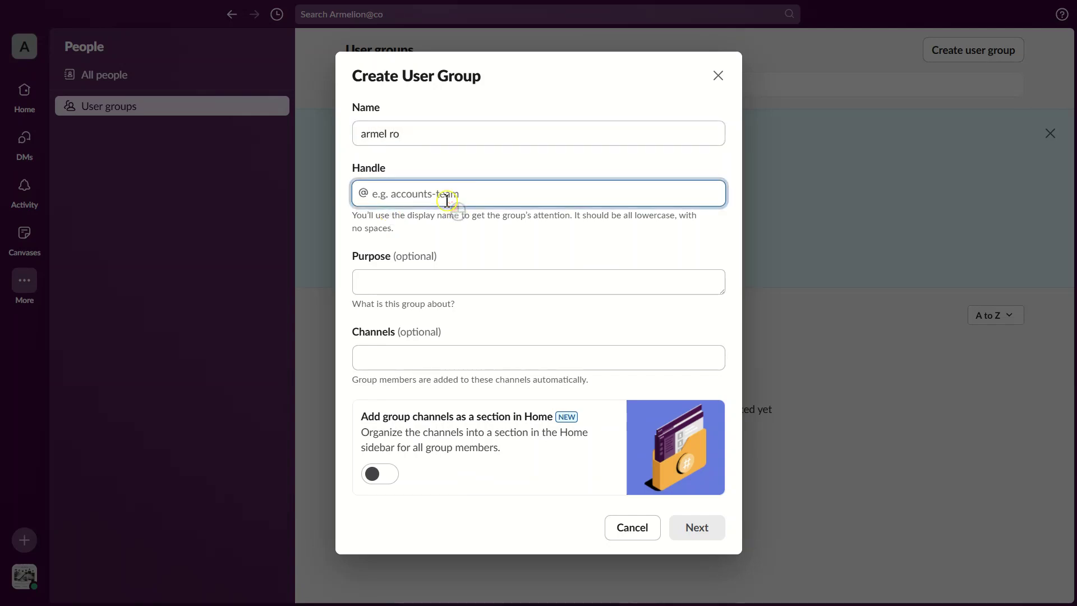
{"action": "type", "text": "thr"}
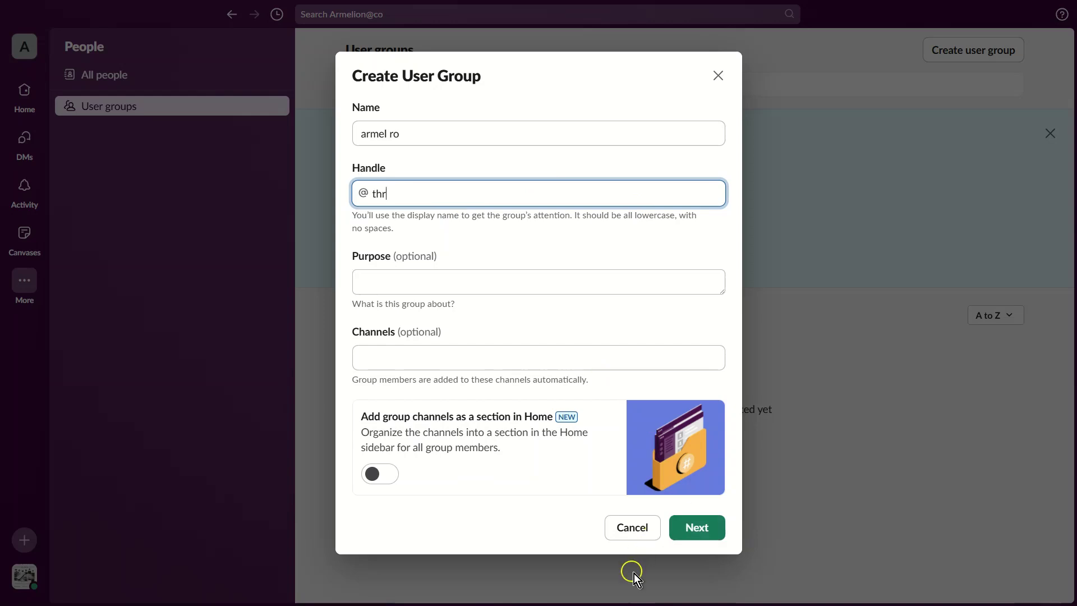
{"action": "left_click", "coordinate": [703, 531]}
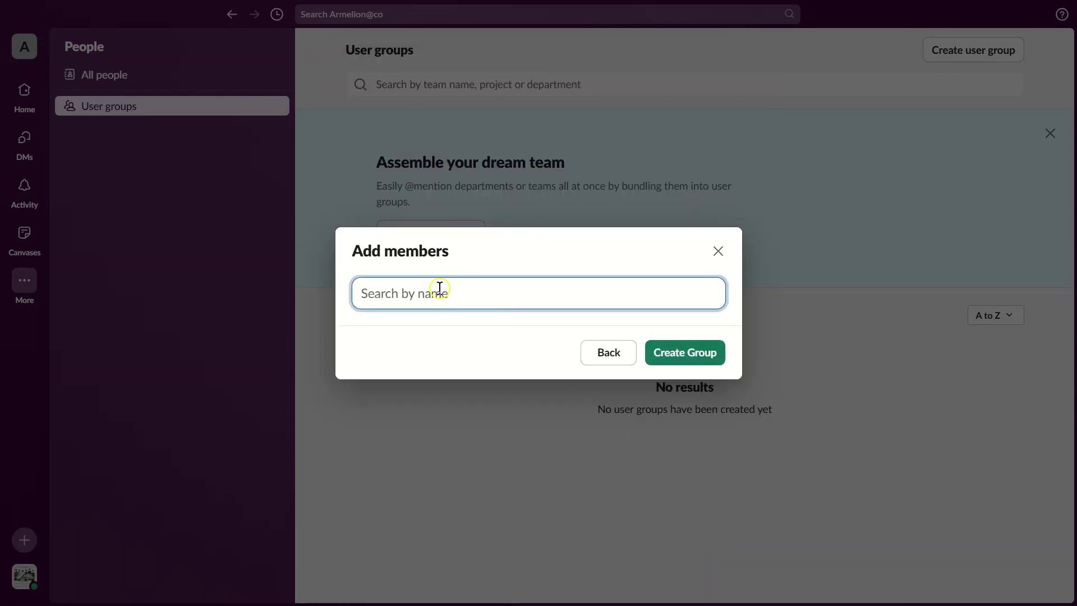
{"action": "type", "text": "arm"}
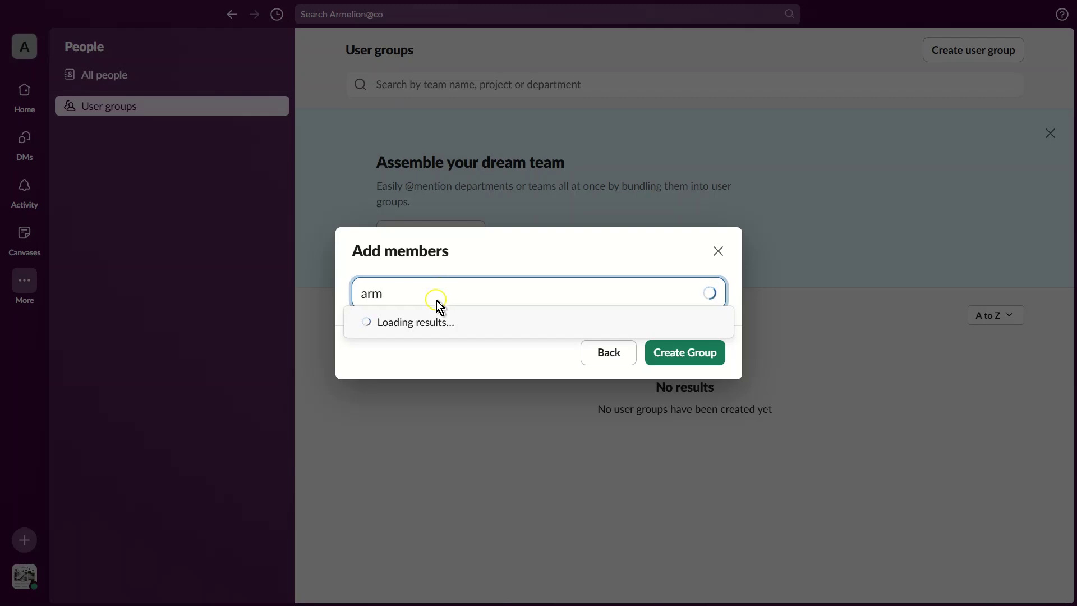
{"action": "left_click", "coordinate": [472, 325]}
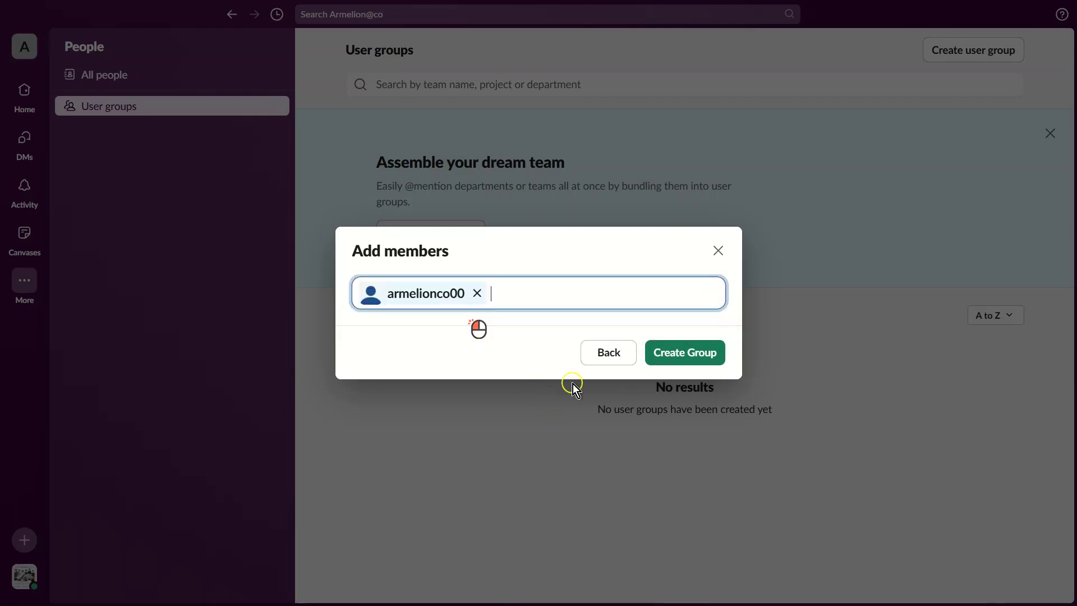
{"action": "left_click", "coordinate": [686, 352]}
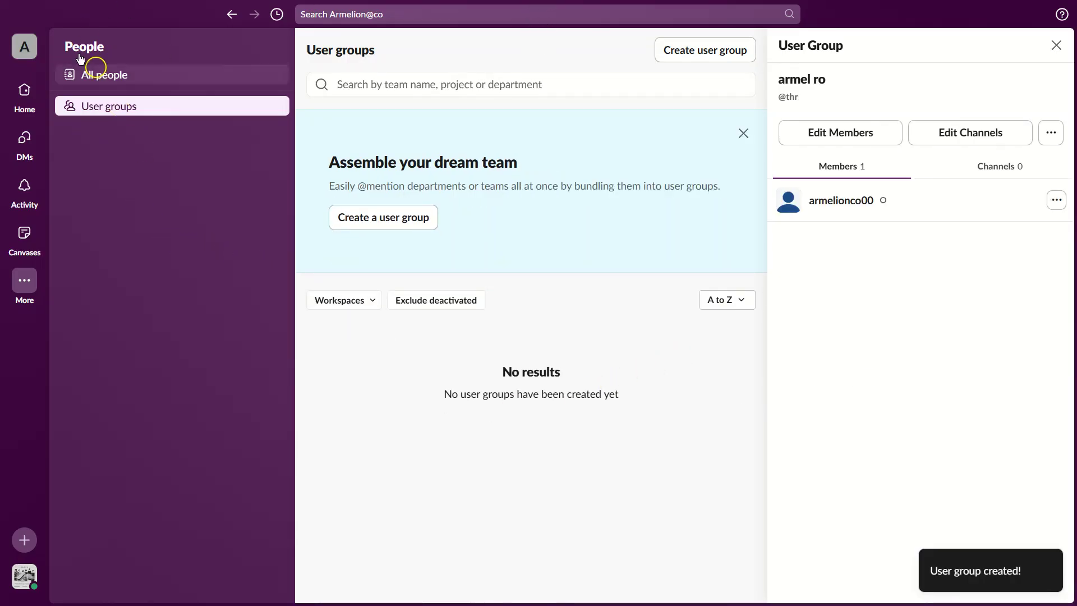
Step: Leave the user group screens and return to the Home view
{"action": "left_click", "coordinate": [24, 92]}
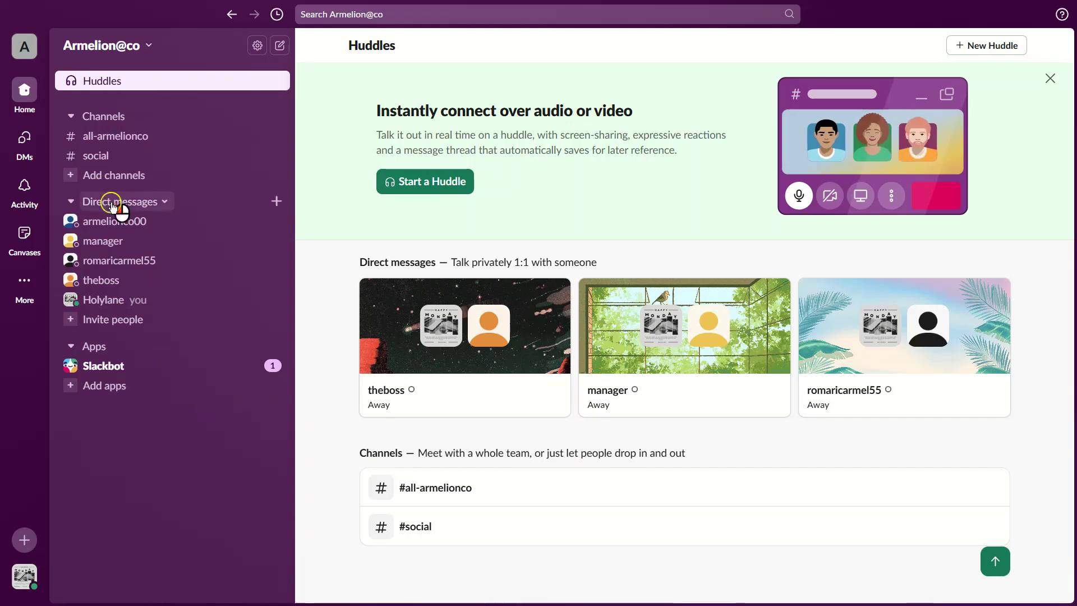
{"action": "left_click", "coordinate": [122, 201]}
{"action": "mouse_move", "coordinate": [209, 218]}
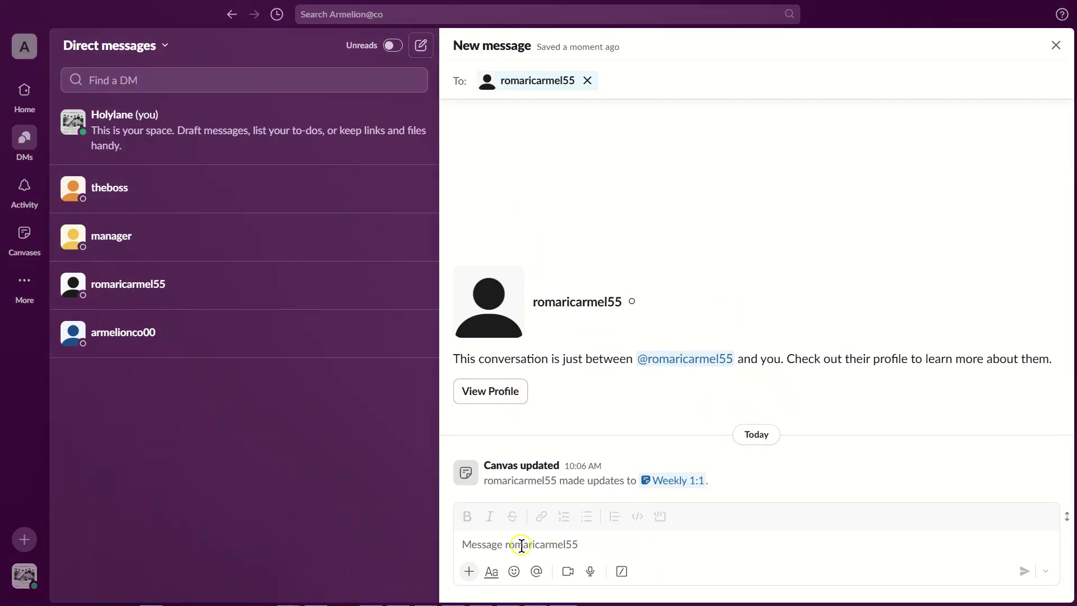
{"action": "left_click", "coordinate": [520, 544]}
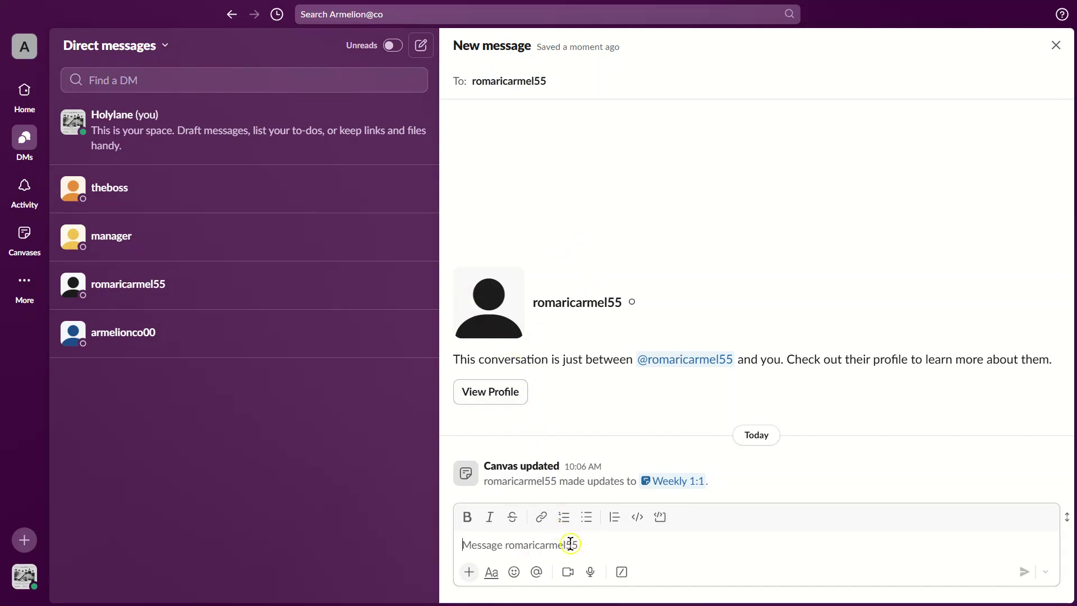
{"action": "type", "text": "hell"}
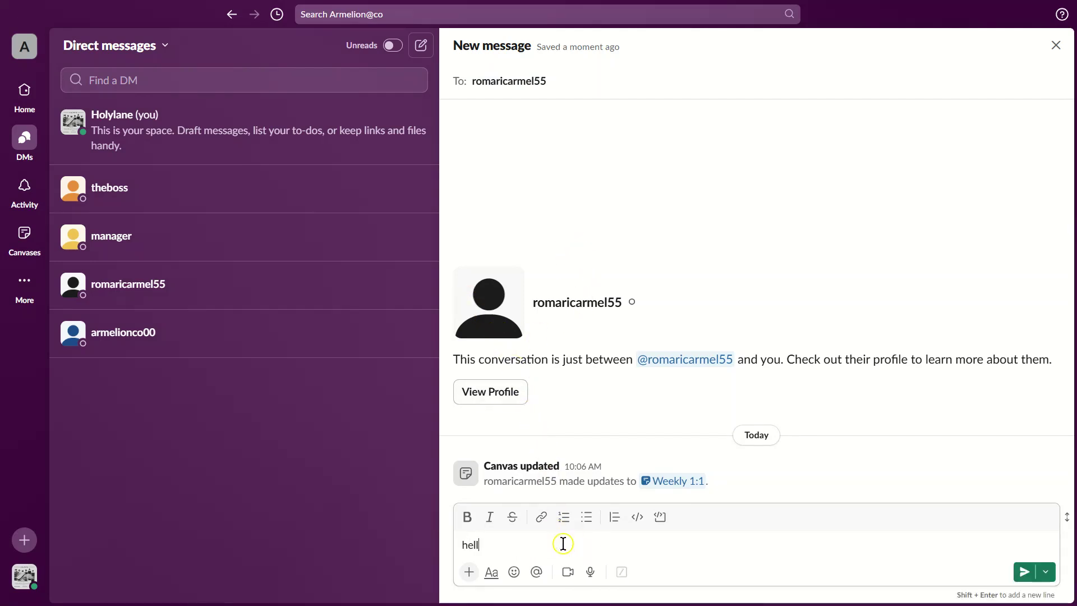
{"action": "type", "text": "o"}
{"action": "key", "text": "Return"}
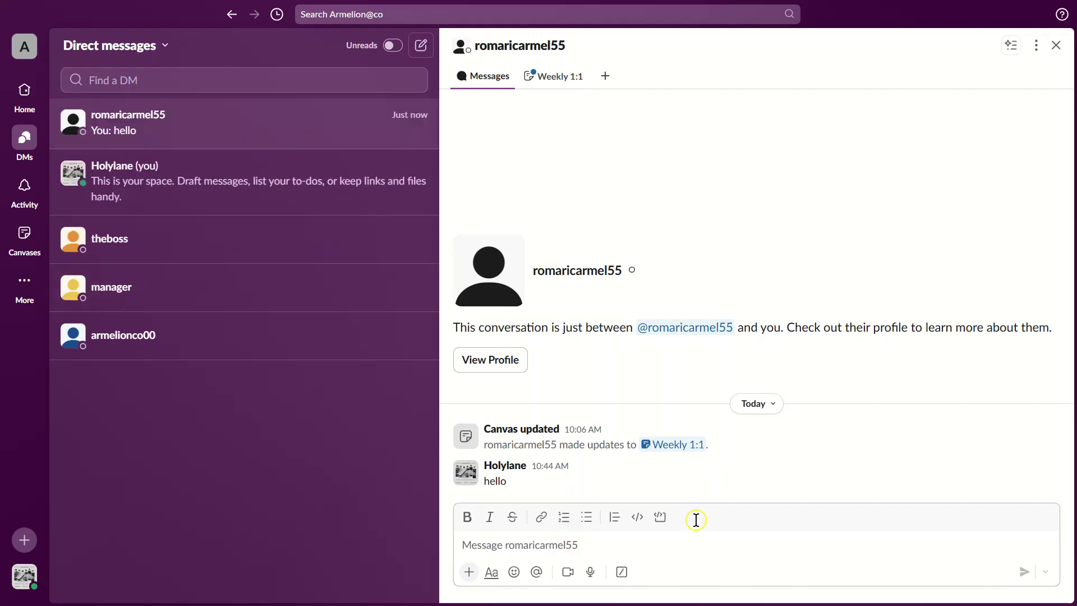